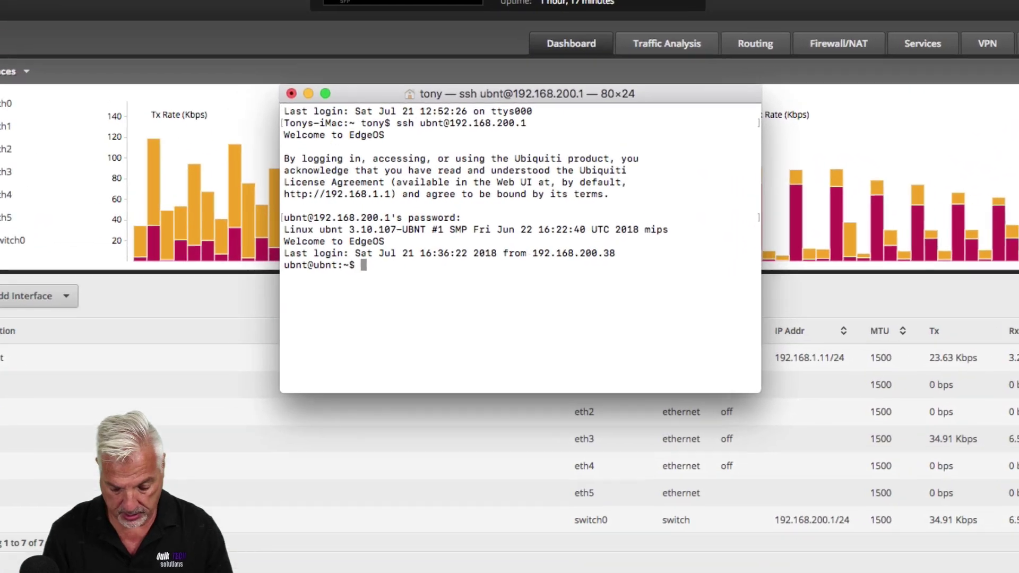
# Run 'show system image' to list the router's firmware, showing only v1.10.5.5098943.180622.1555
pyautogui.write('show system im')
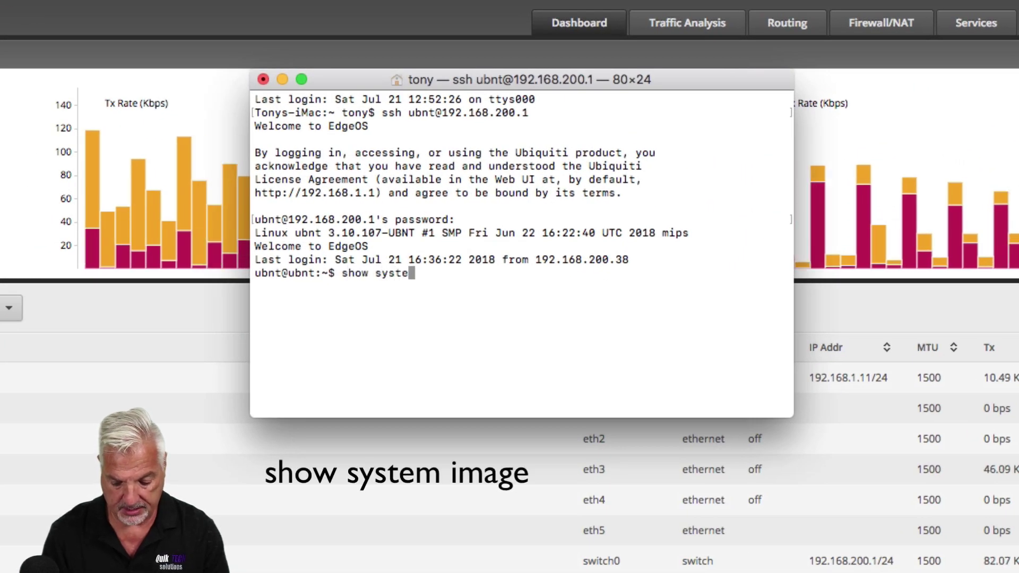
pyautogui.write('age')
pyautogui.press('Return')
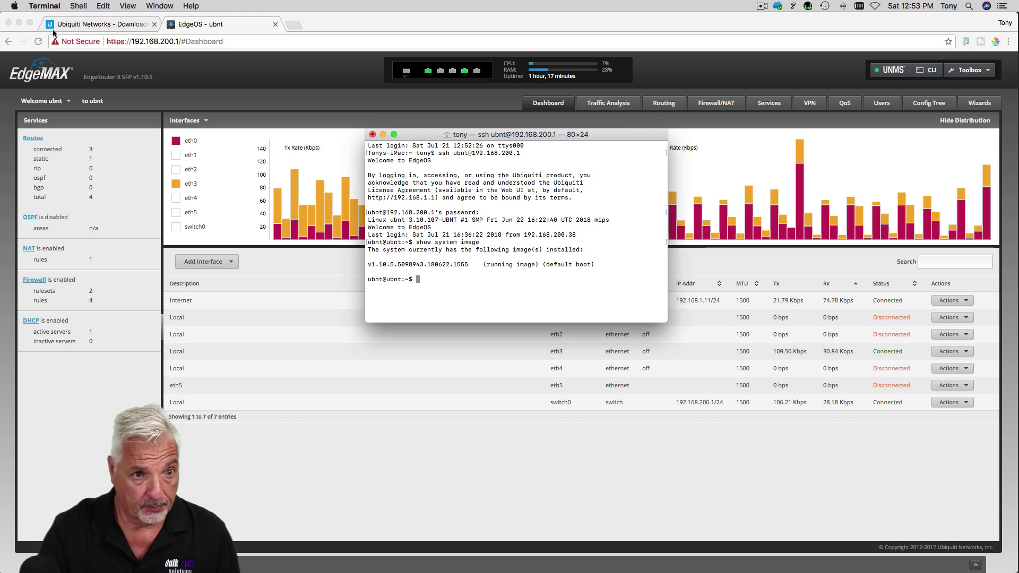
# On the Ubiquiti Downloads page, filter EdgeMAX downloads to the EdgeRouter X SFP
pyautogui.click(90, 25)
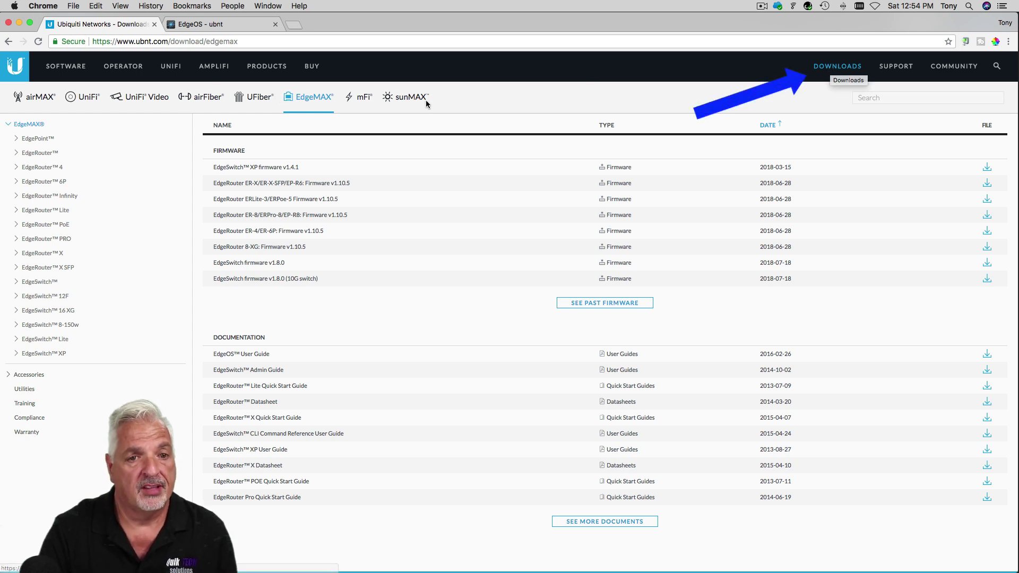
pyautogui.click(309, 99)
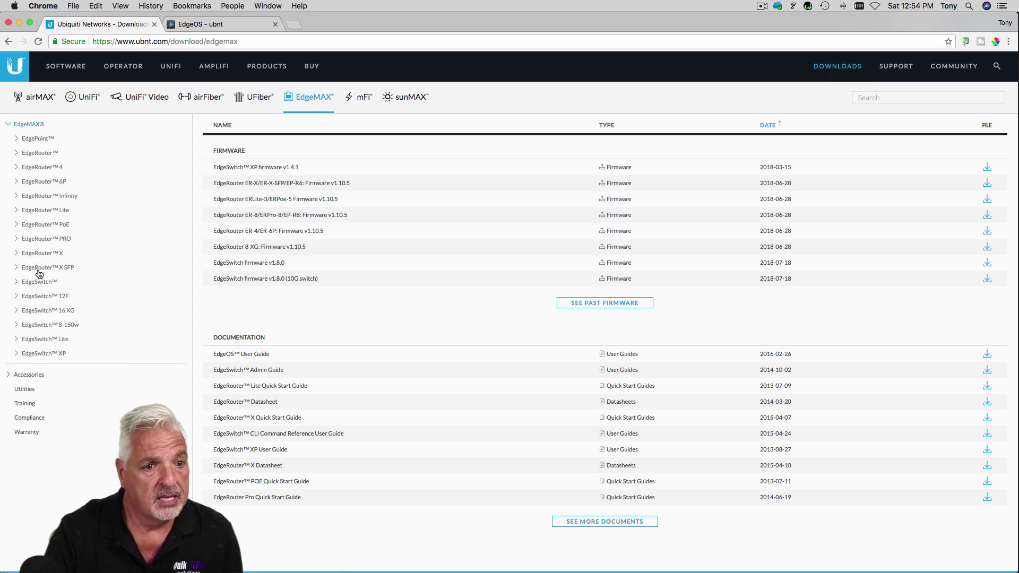
pyautogui.click(39, 270)
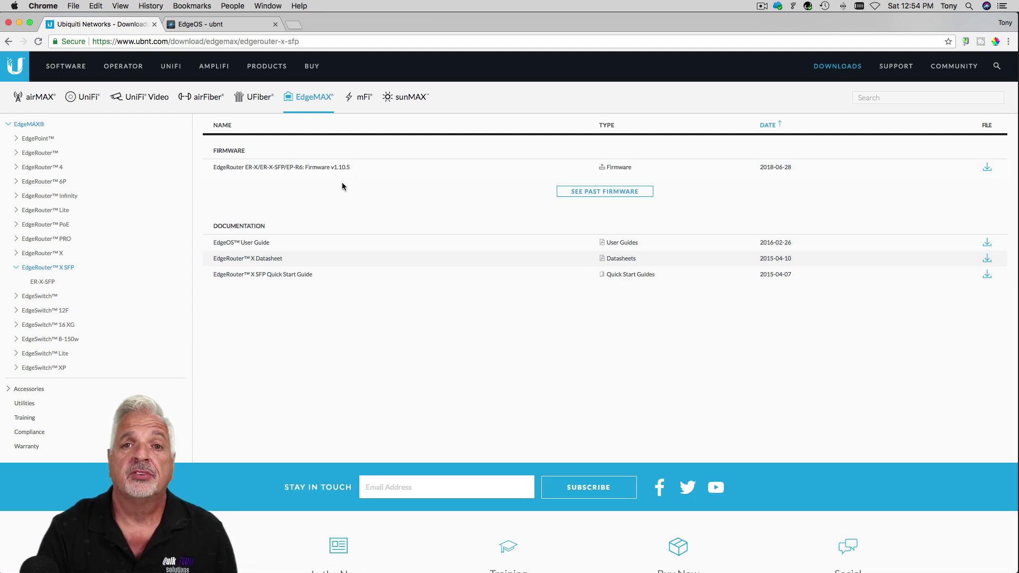
# Copy the v1.10.3 firmware download URL from past firmware, then close the Downloads tab
pyautogui.click(596, 191)
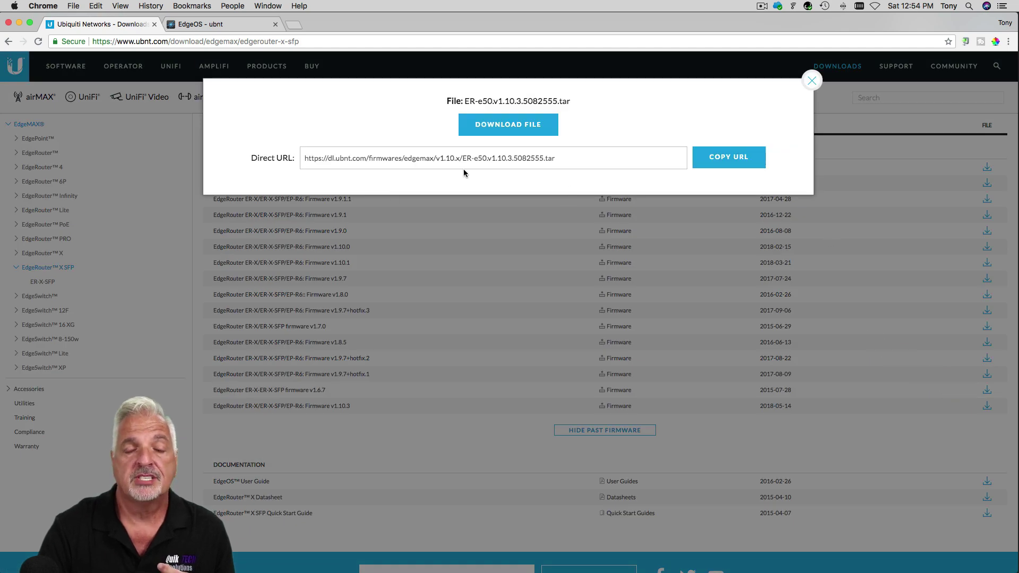
pyautogui.click(730, 161)
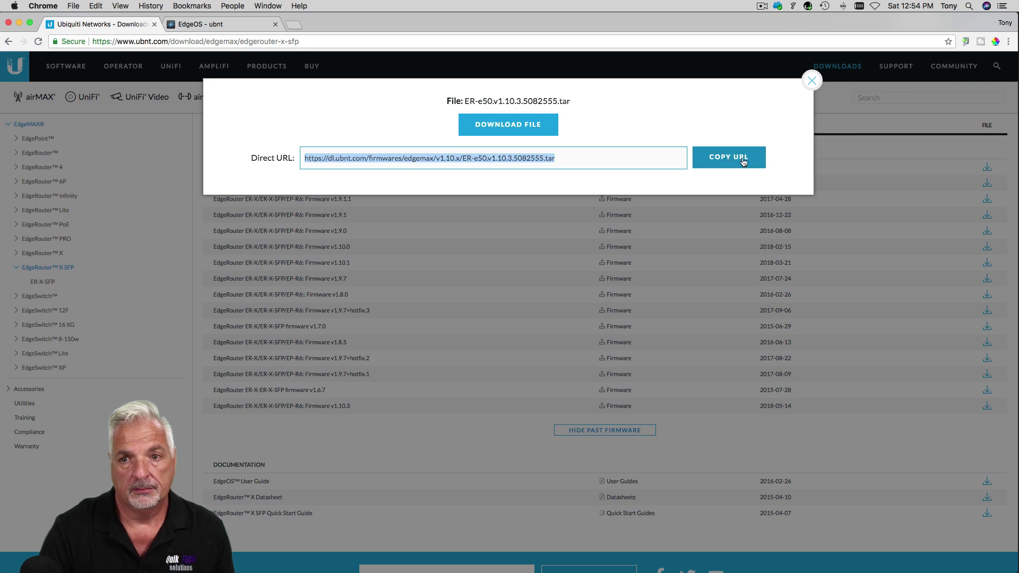
pyautogui.click(811, 81)
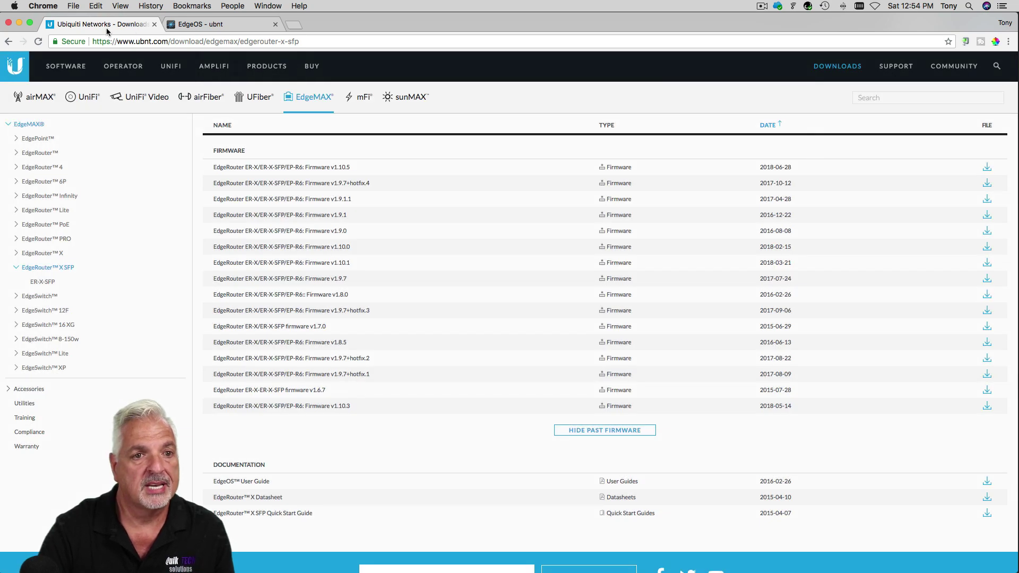
pyautogui.click(154, 24)
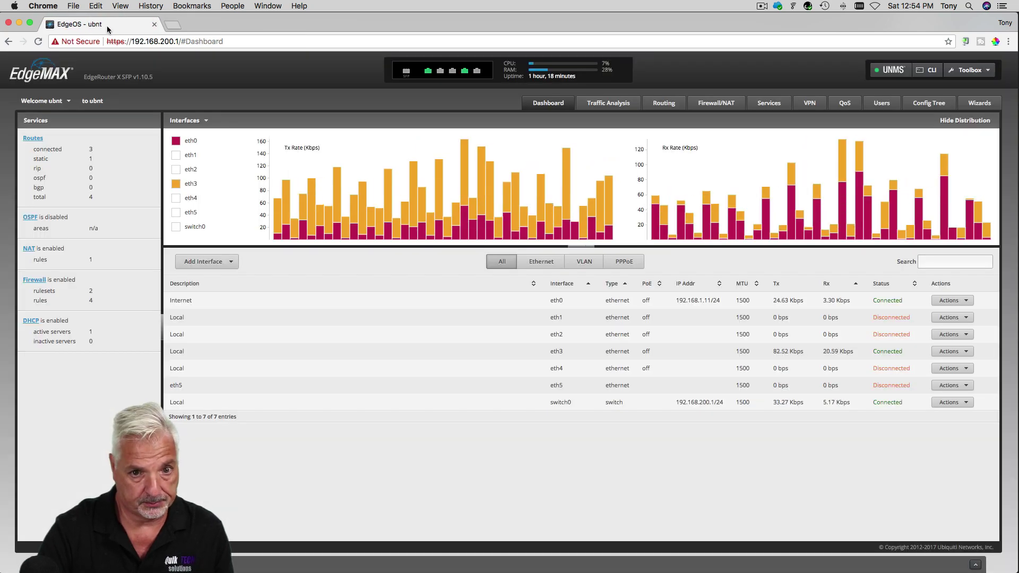
# In the router SSH session, run 'add system image' with the pasted v1.10.3 firmware URL
pyautogui.moveTo(748, 560)
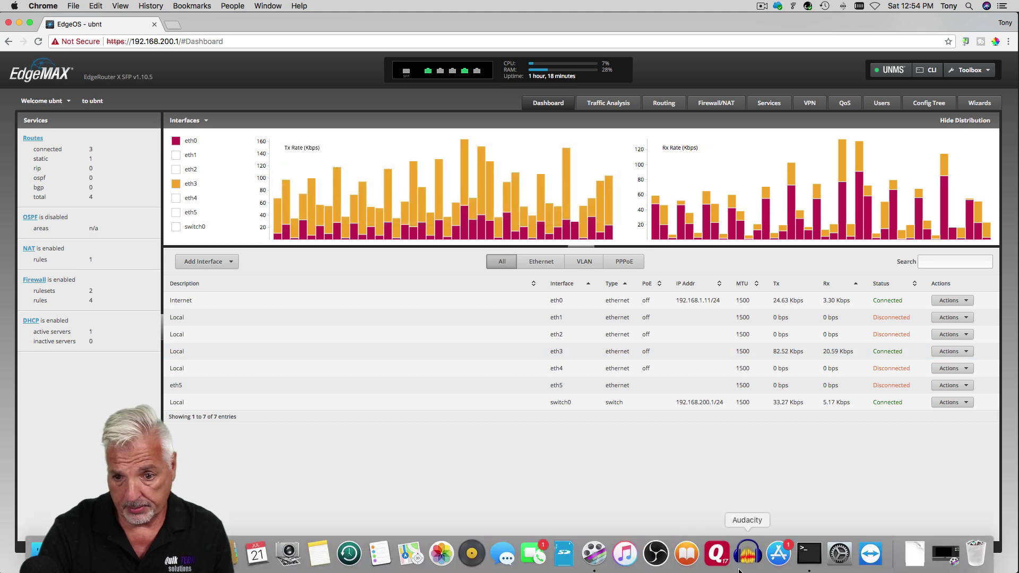
pyautogui.click(809, 554)
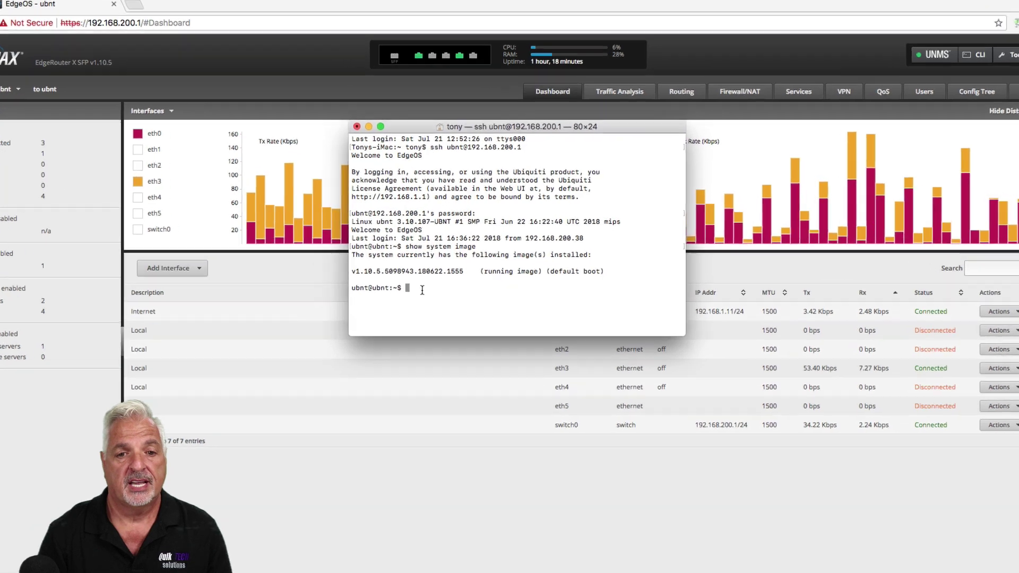
pyautogui.write('ad')
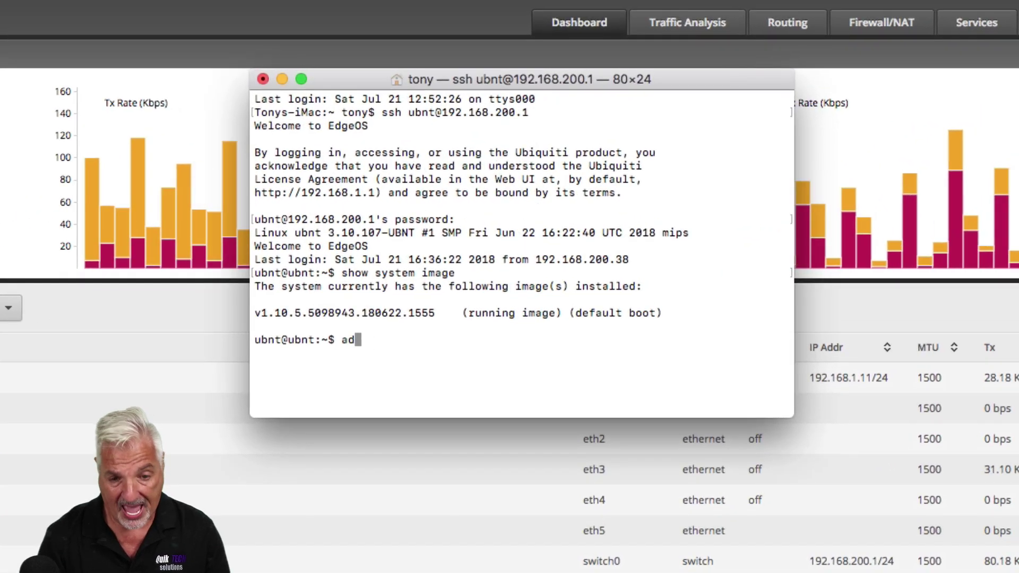
pyautogui.write('d system image')
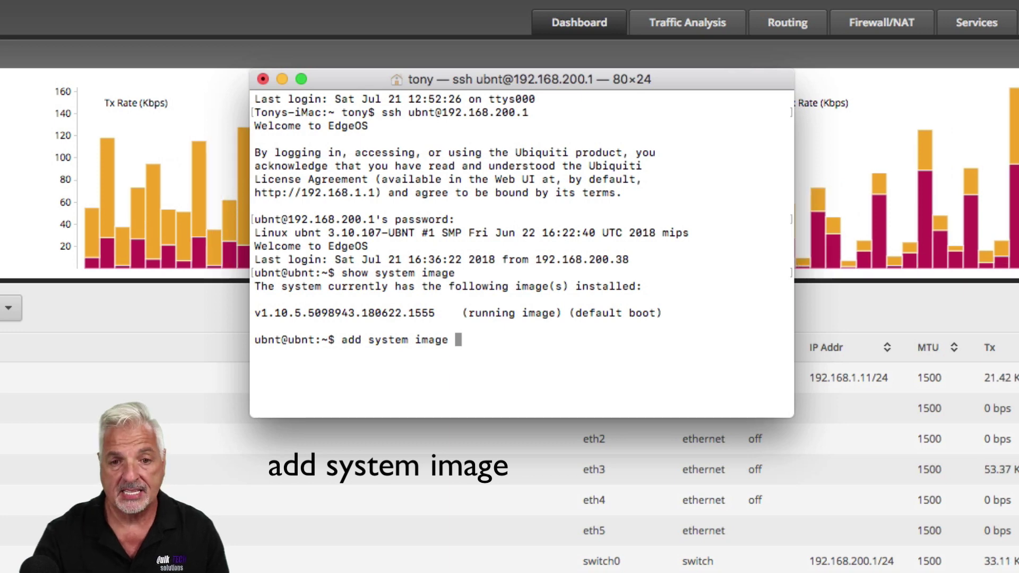
pyautogui.press('super+v')
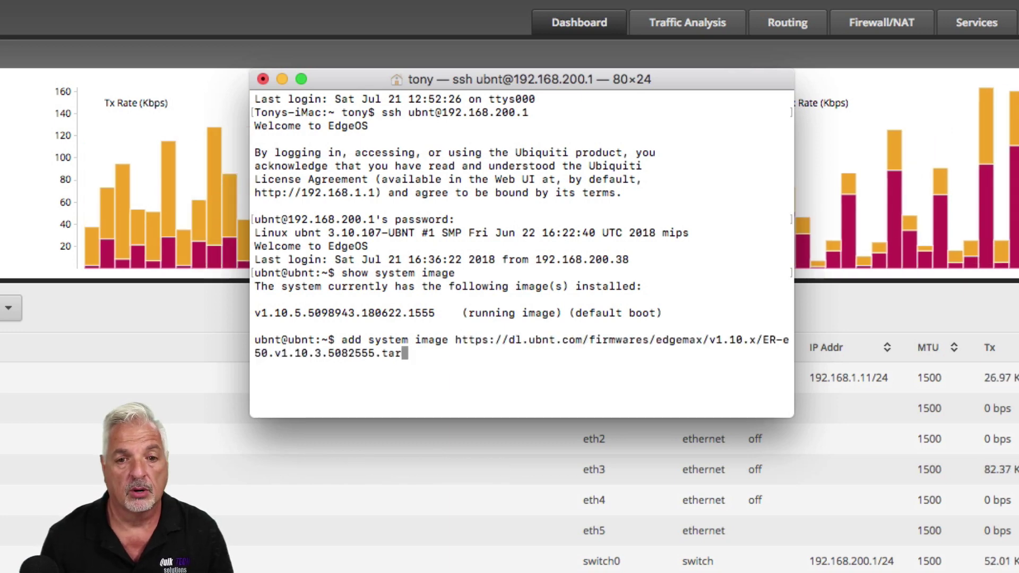
pyautogui.press('Return')
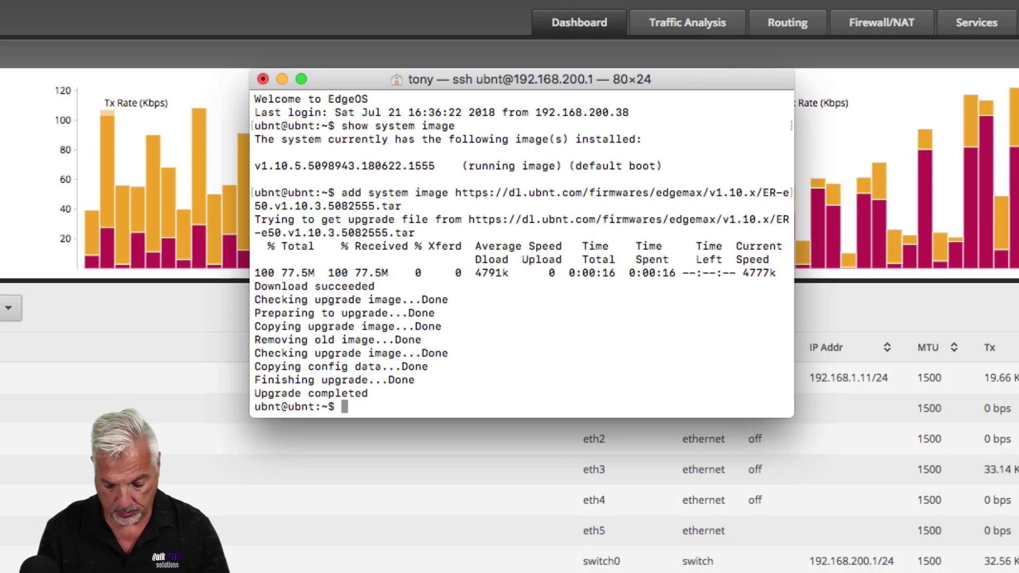
# Rerun 'show system image' to confirm v1.10.3 is default boot and v1.10.5 running
pyautogui.write('show s')
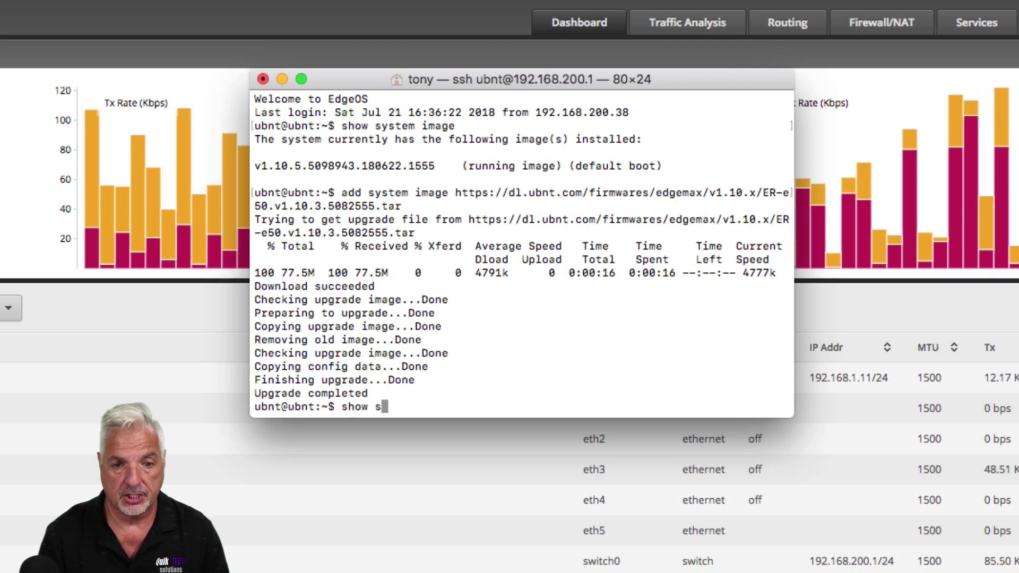
pyautogui.write('ystem i')
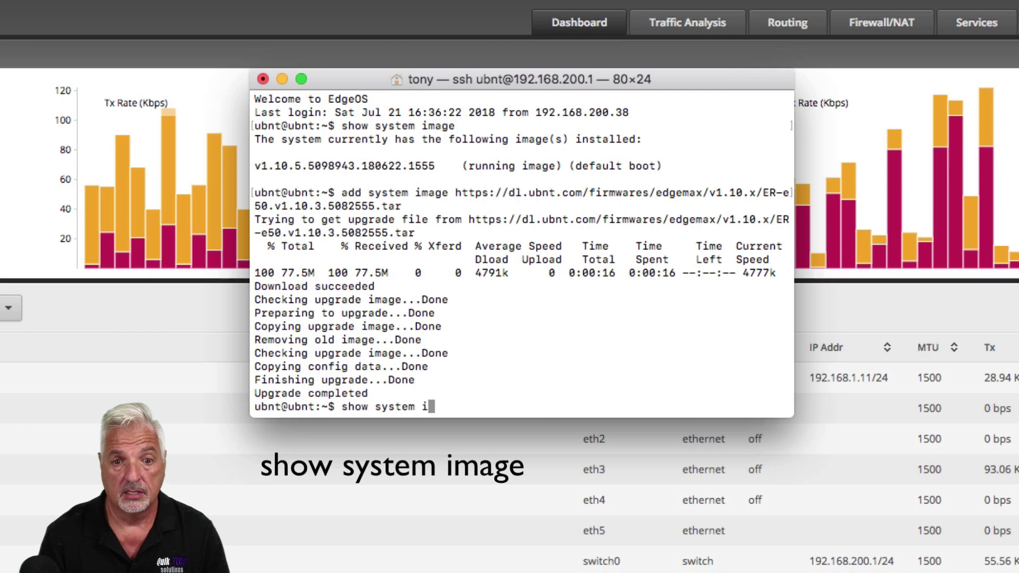
pyautogui.write('mage')
pyautogui.press('Return')
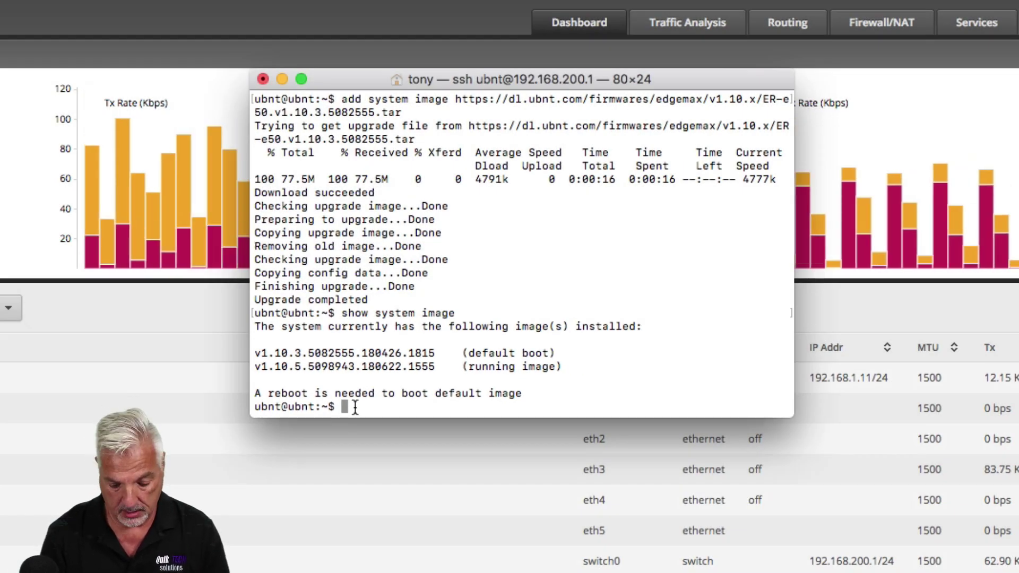
# Run 'set system image default-boot' and answer yes to make v1.10.5 the boot image
pyautogui.write('set syst')
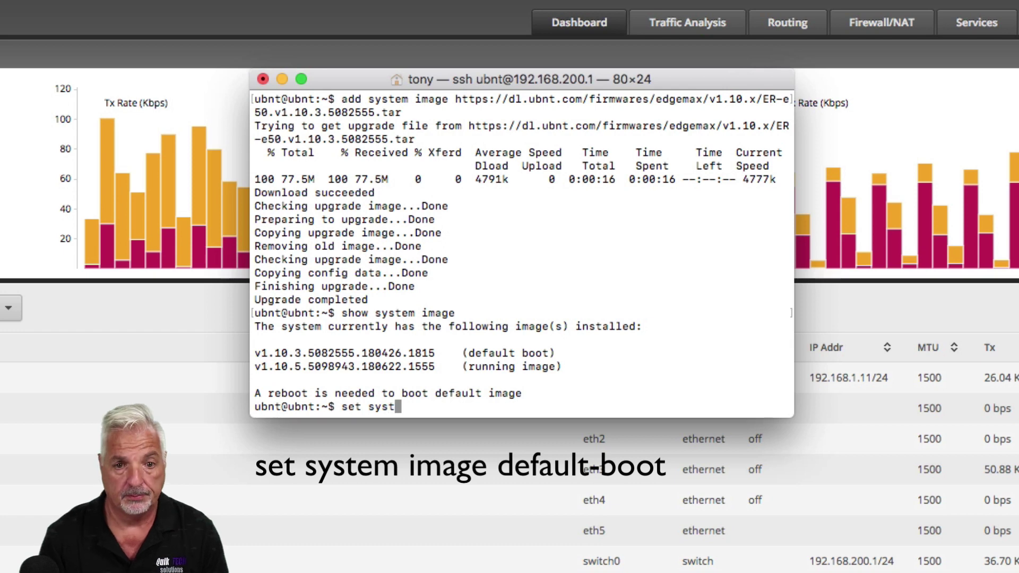
pyautogui.write('em imag')
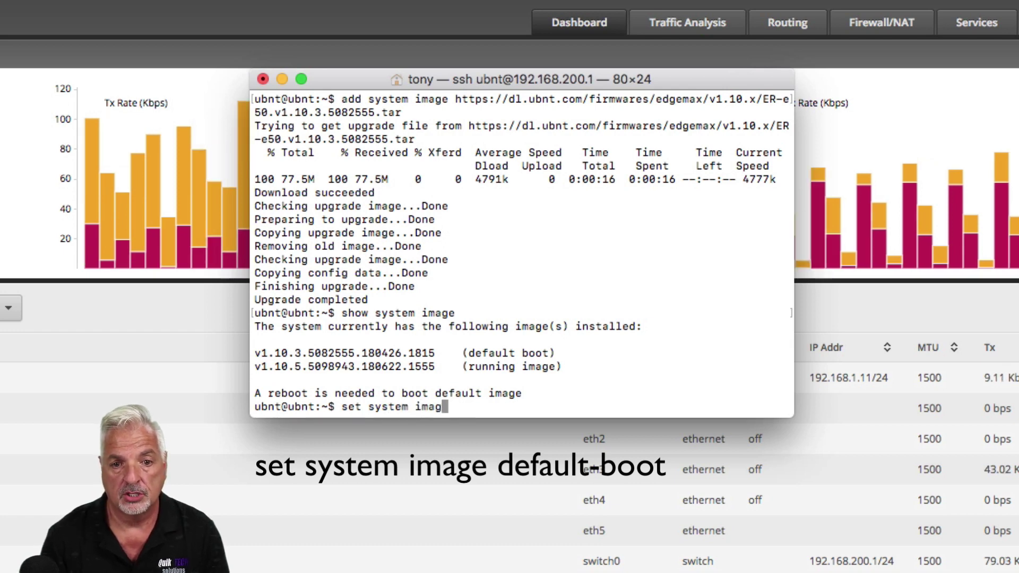
pyautogui.write('e defaul')
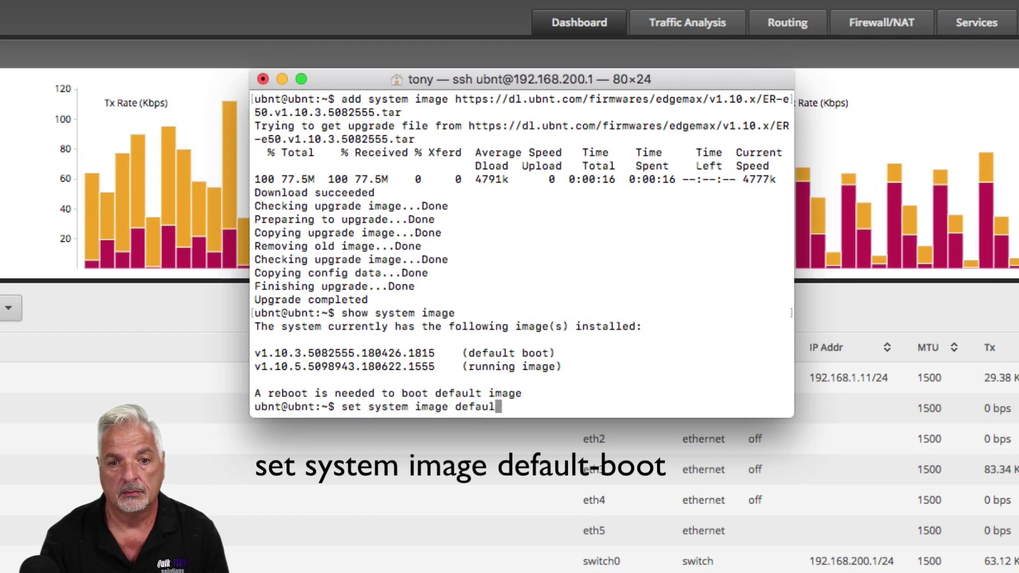
pyautogui.write('t-boot')
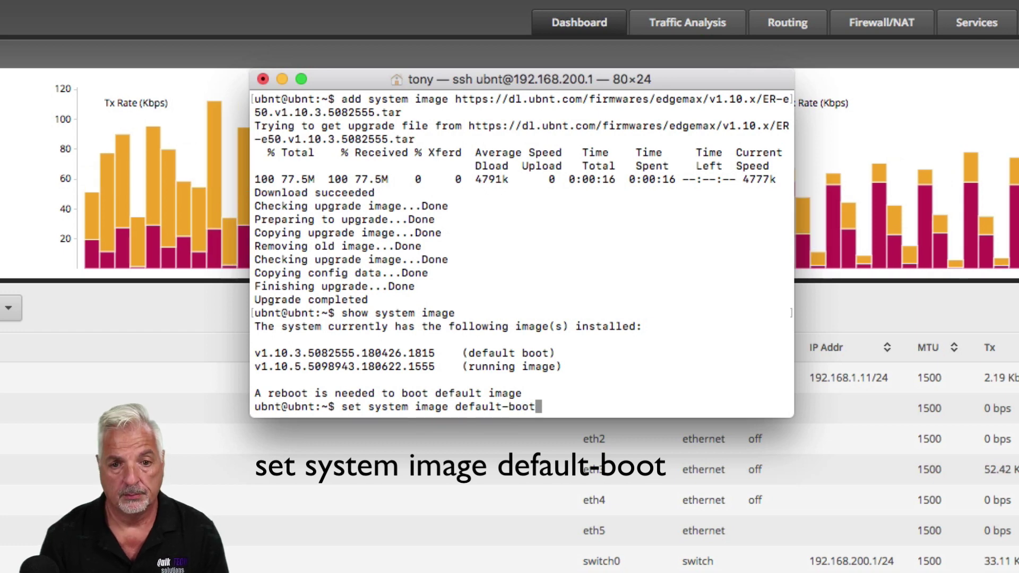
pyautogui.press('Return')
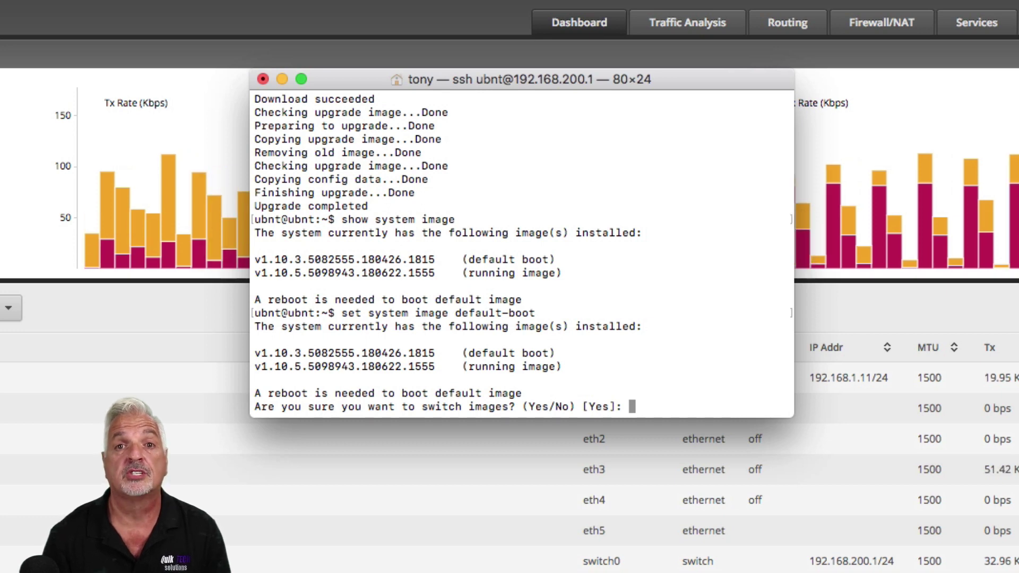
pyautogui.write('yes')
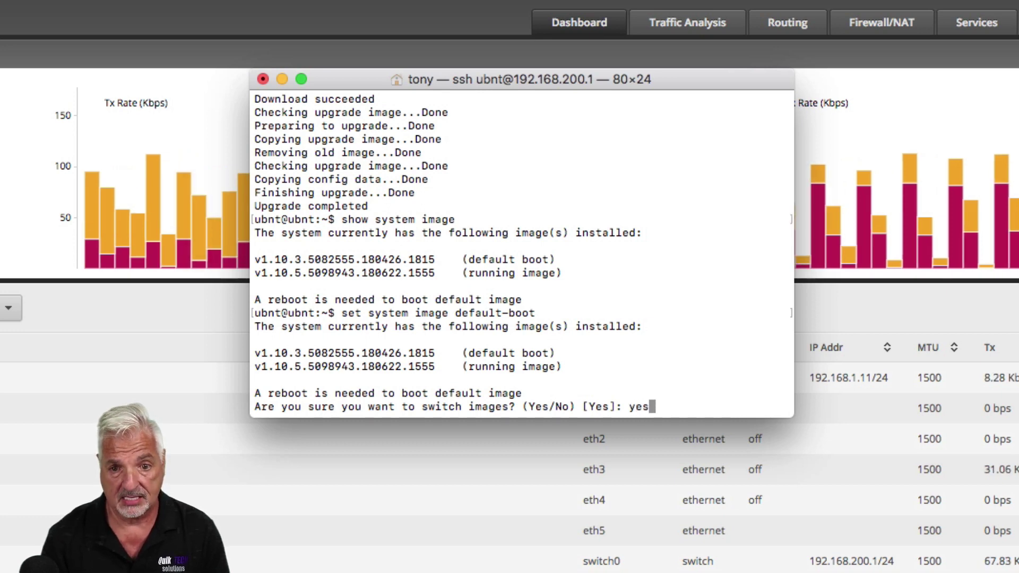
pyautogui.press('Return')
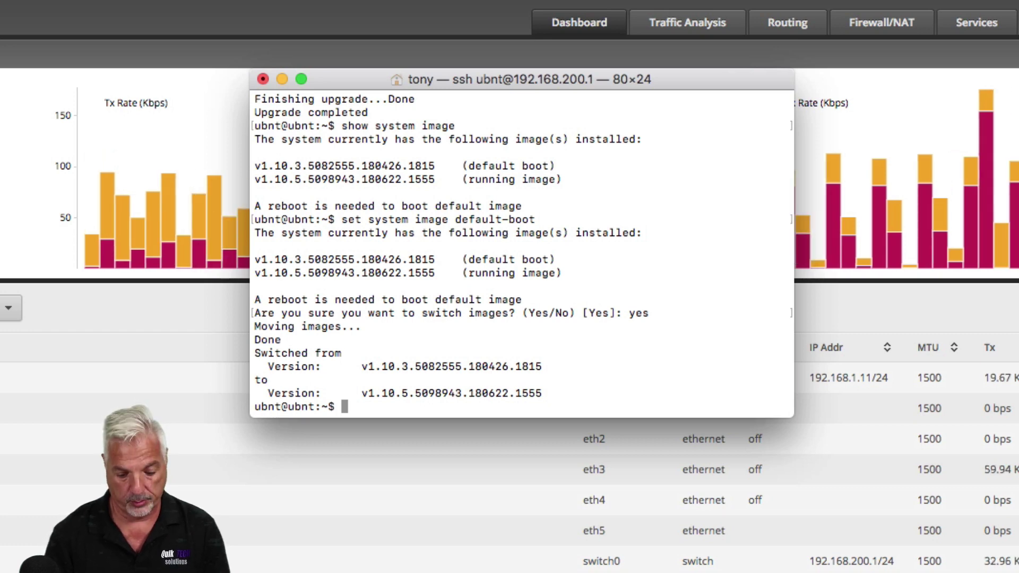
# Reboot the router, confirming with y, then ping 192.168.200.1 until it replies
pyautogui.write('reb')
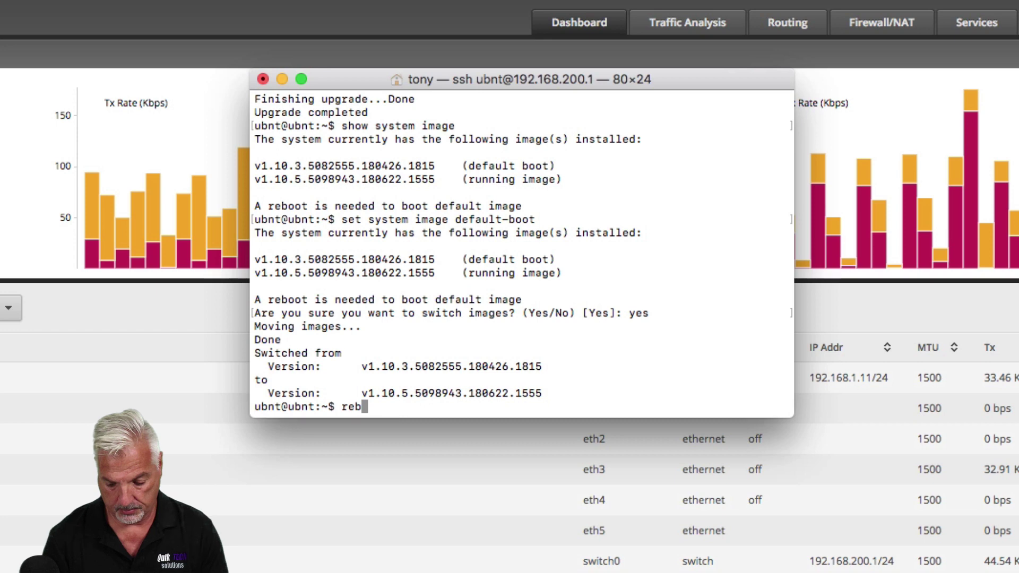
pyautogui.write('oot')
pyautogui.press('Return')
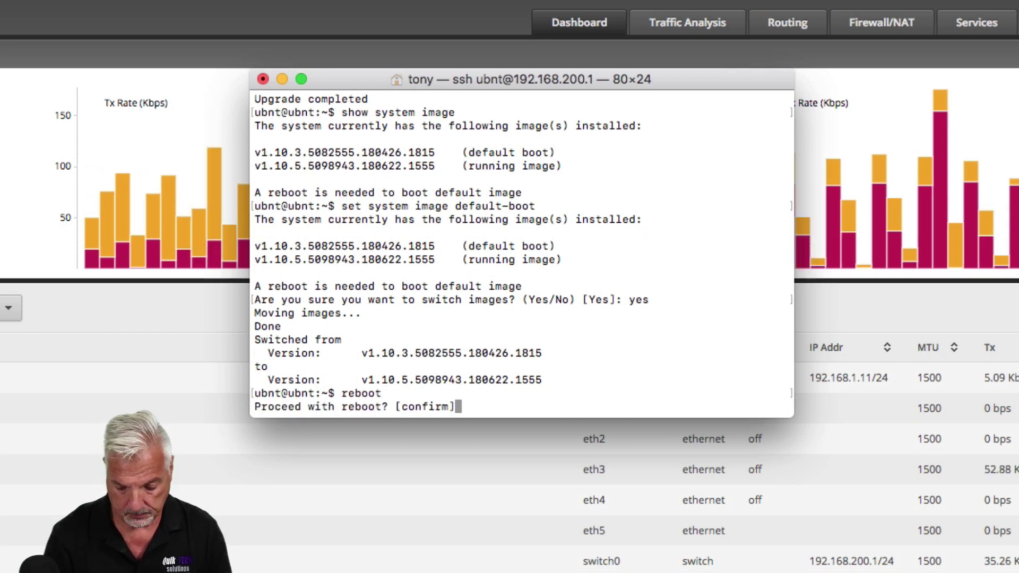
pyautogui.write('y')
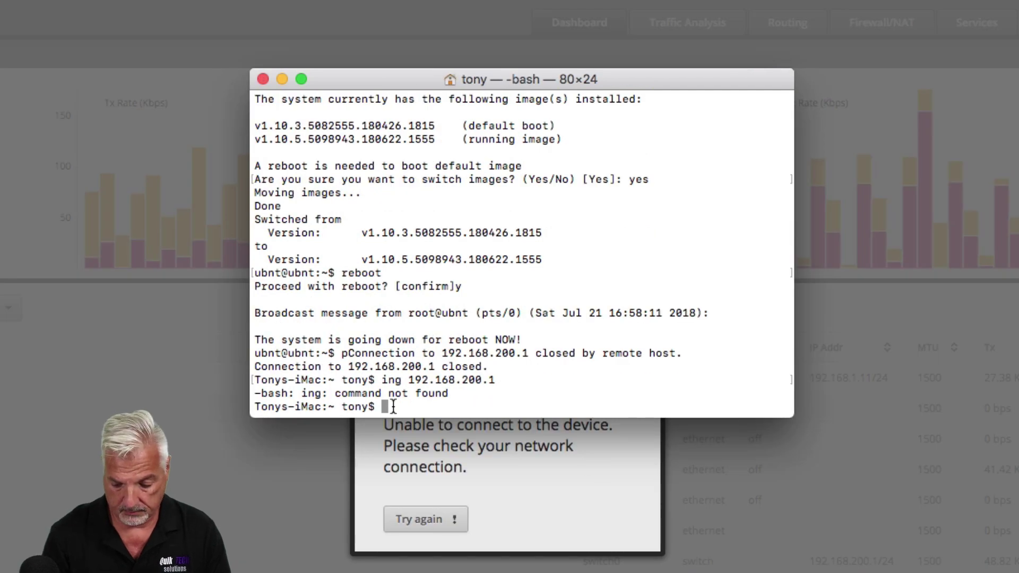
pyautogui.write('pin')
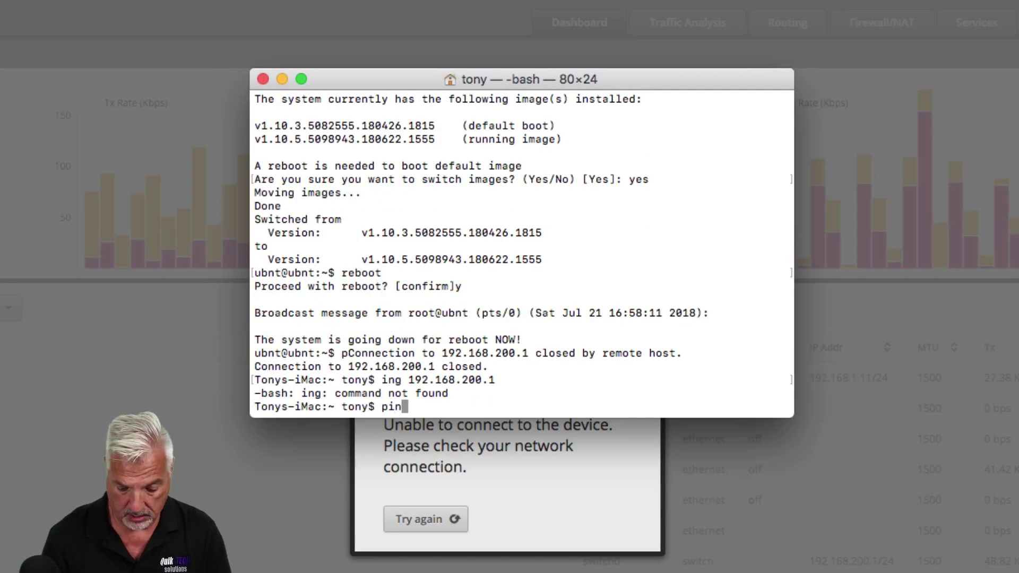
pyautogui.write('g 192.')
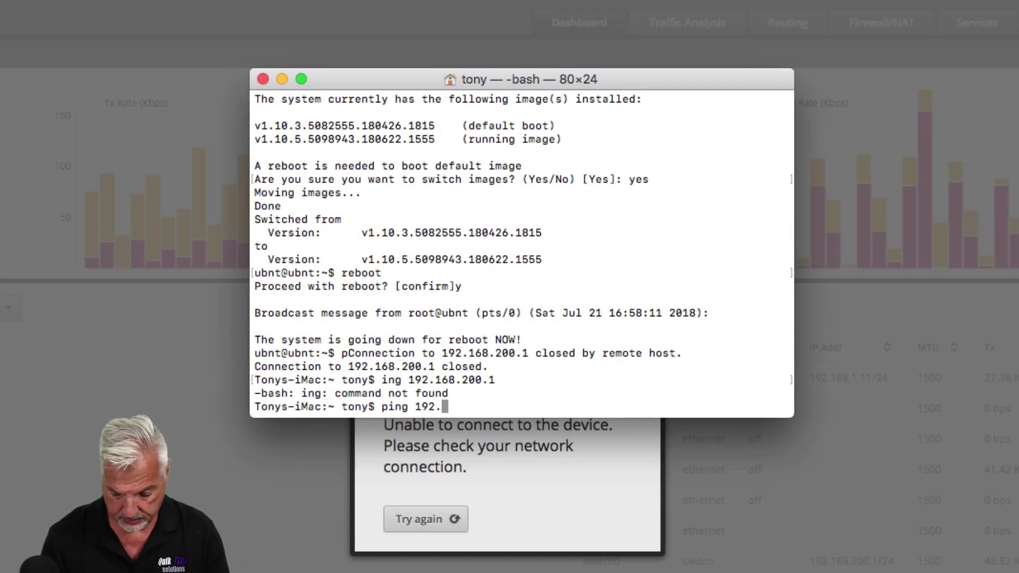
pyautogui.write('168.200.1')
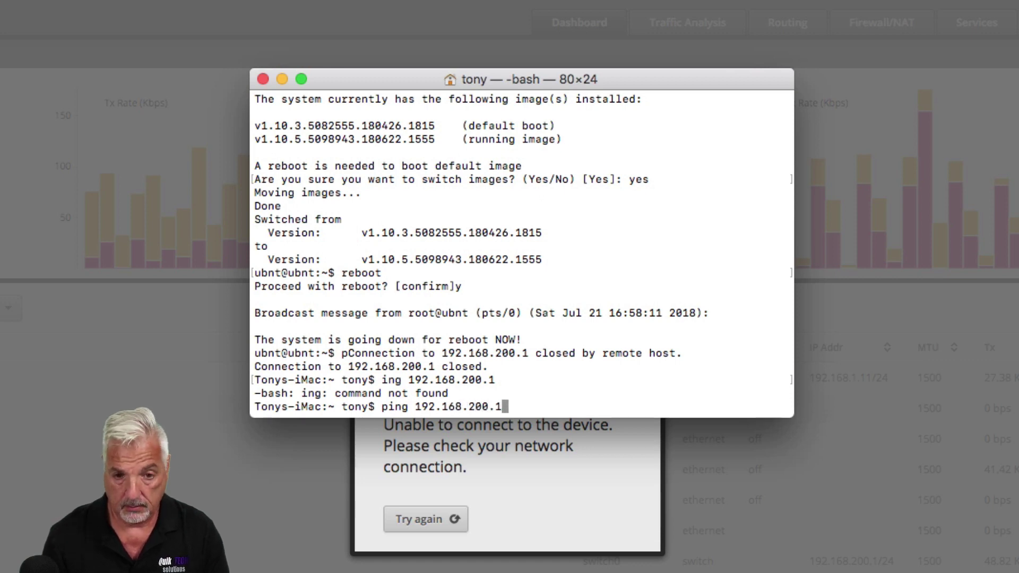
pyautogui.press('Return')
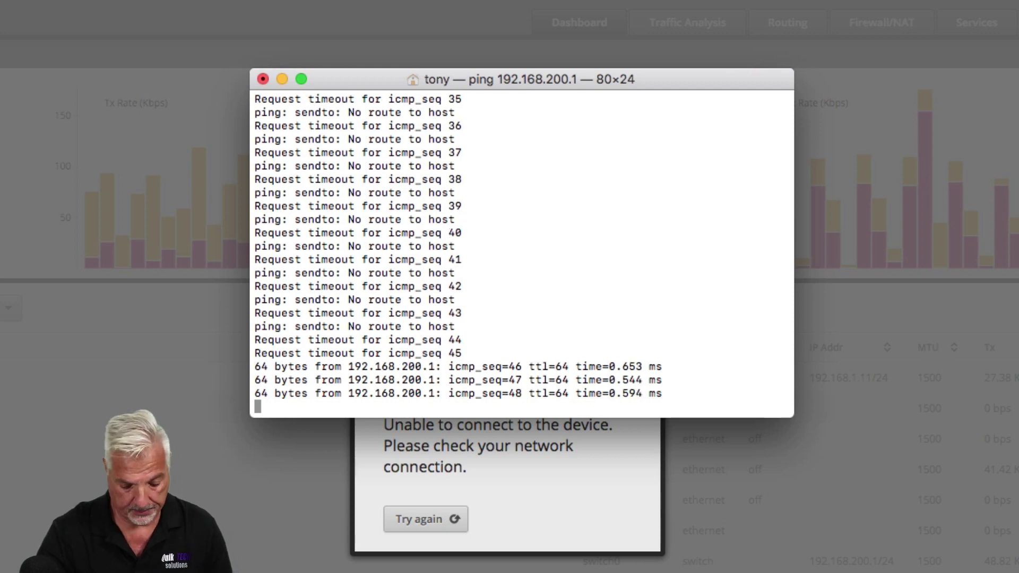
# Stop the ping, SSH back into 192.168.200.1 as ubnt, and run 'show system image'
pyautogui.hotkey('ctrl', 'z')
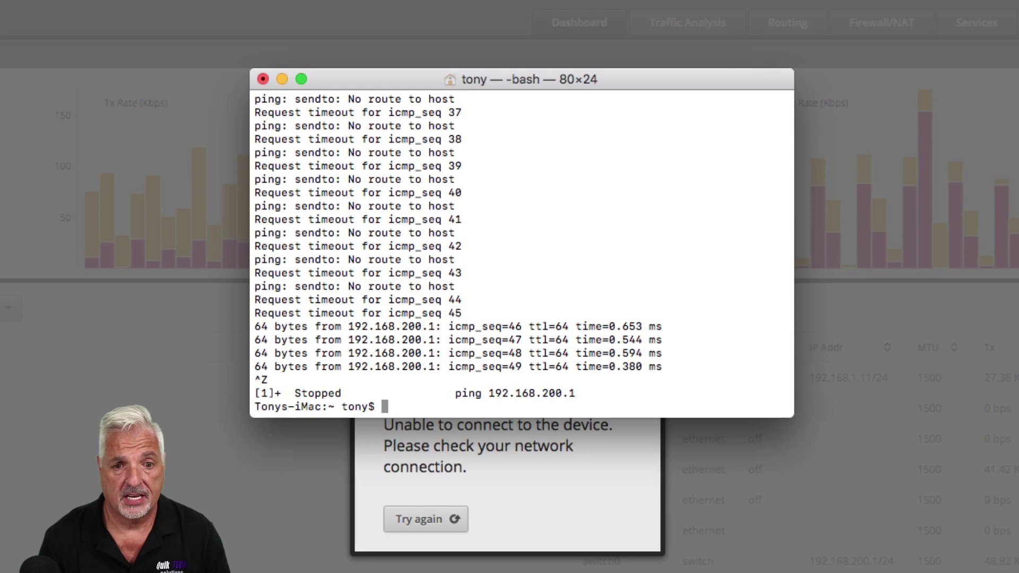
pyautogui.write('ss')
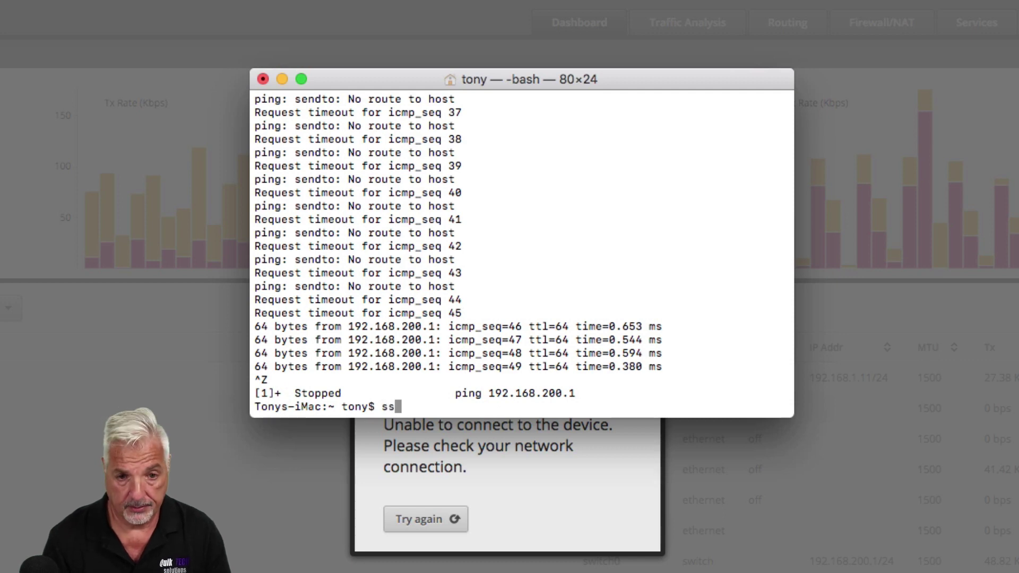
pyautogui.write('h ubnt')
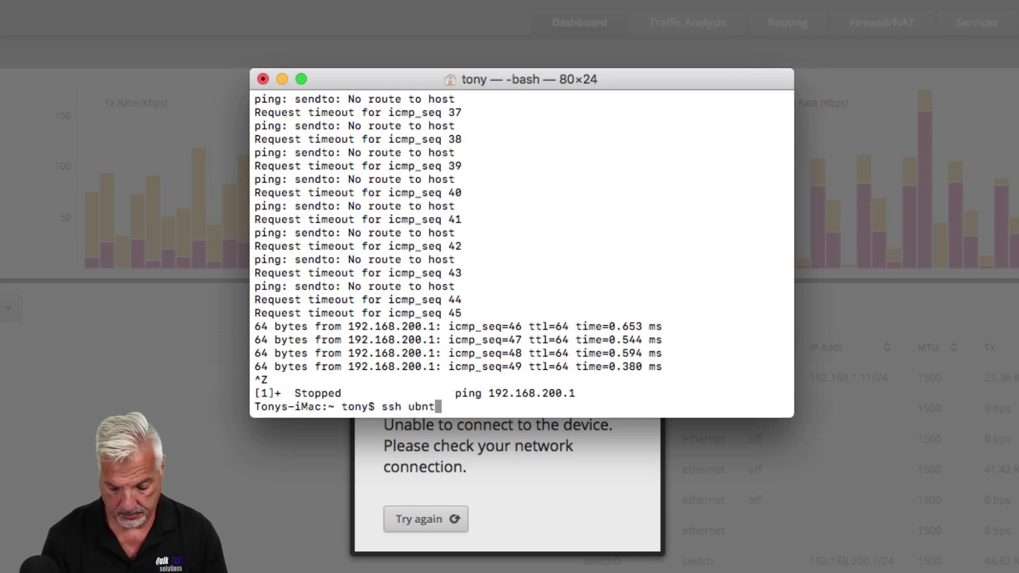
pyautogui.write('@192.1')
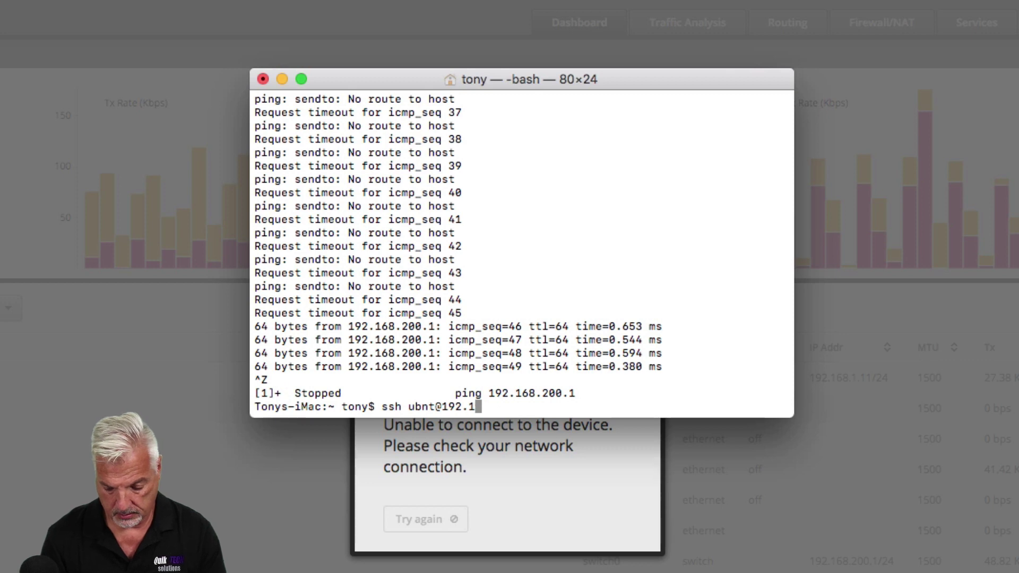
pyautogui.write('68.200.1')
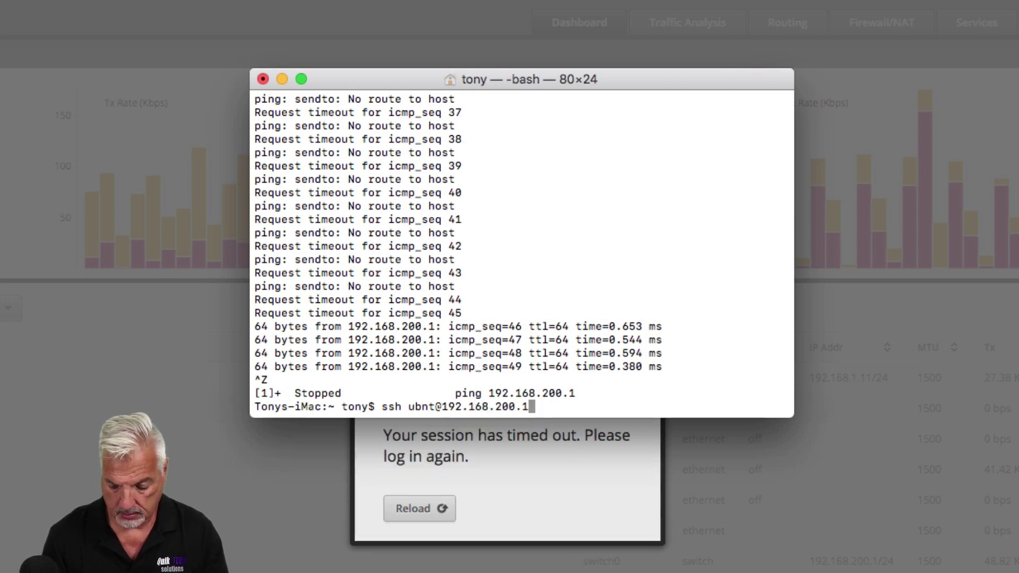
pyautogui.press('Return')
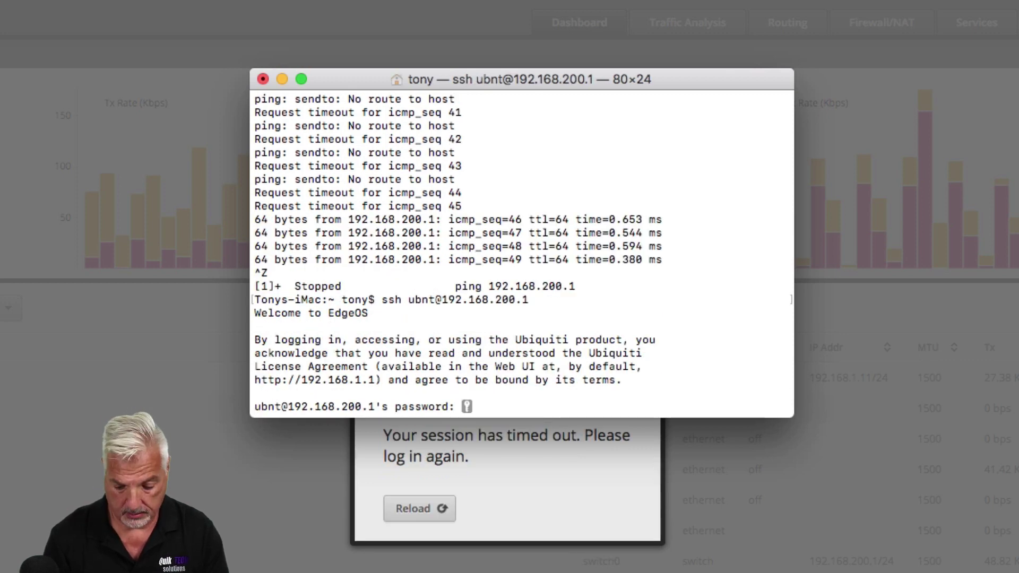
pyautogui.press('Return')
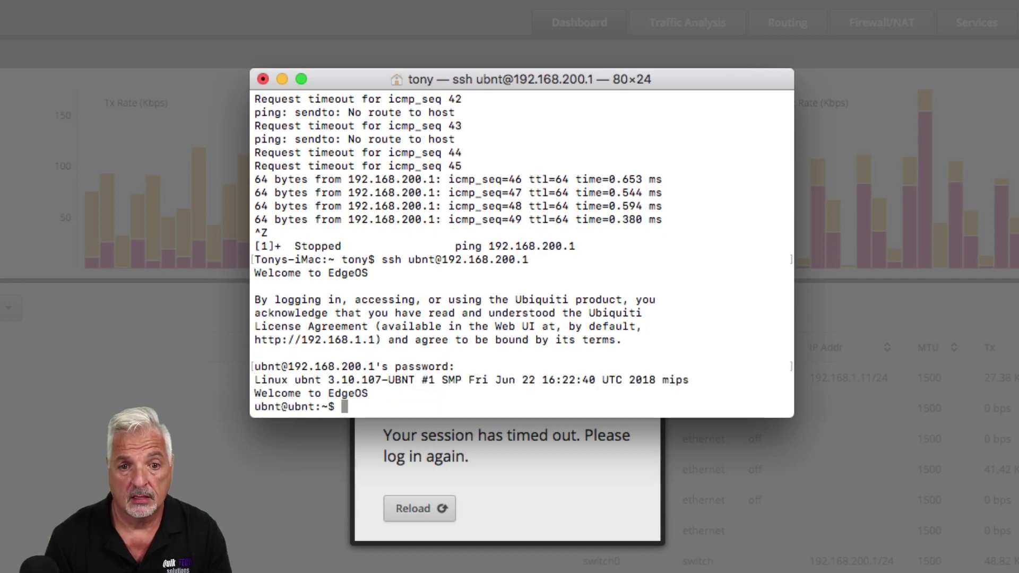
pyautogui.write('show system')
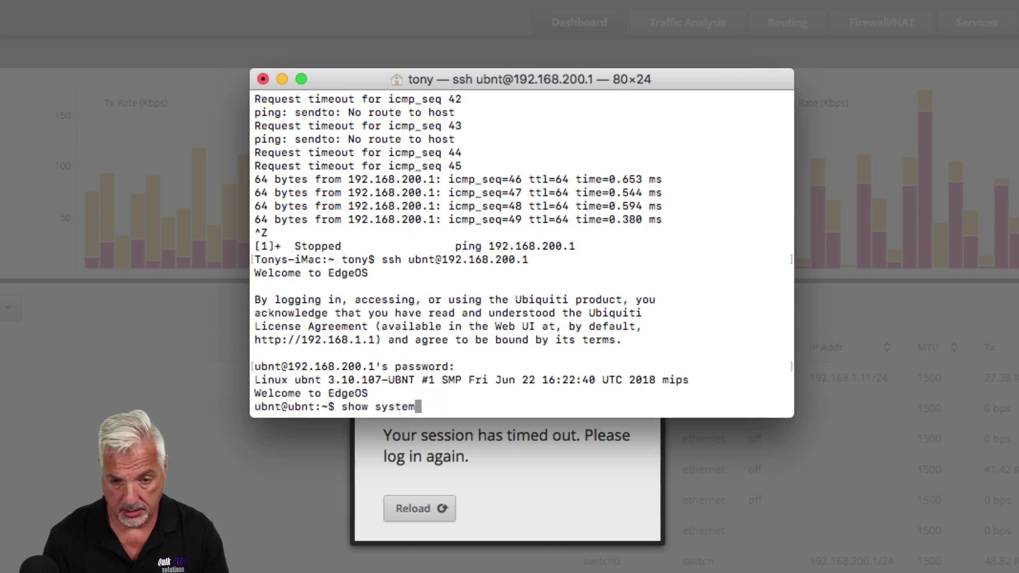
pyautogui.write(' image')
pyautogui.press('Return')
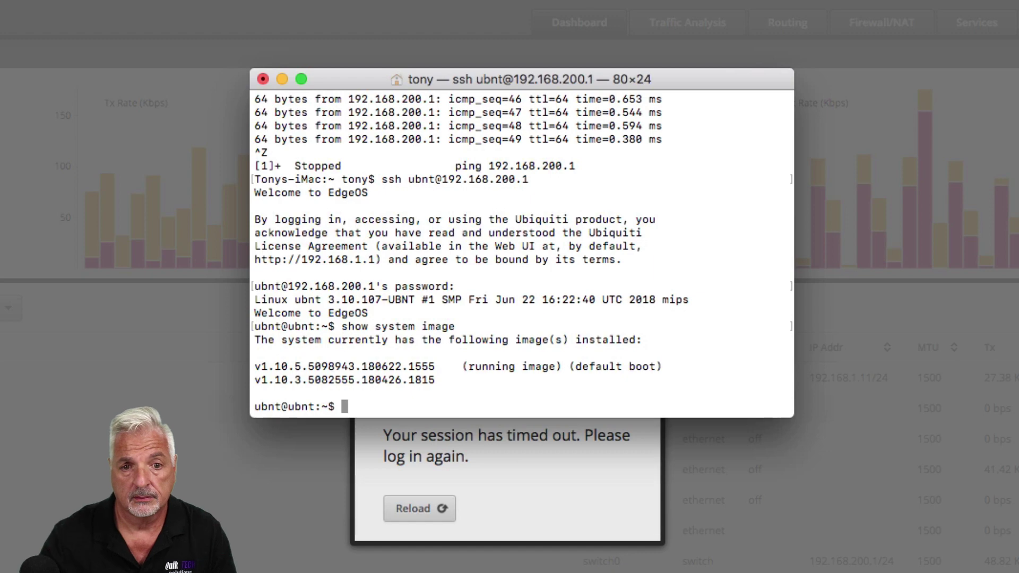